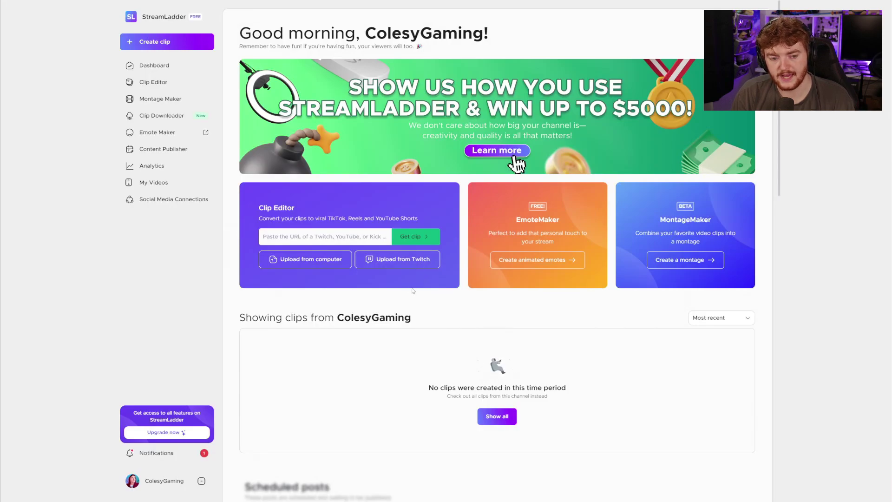
Load the clip from its link in Split layout, keeping the facecam crop over the streamer.
left_click(341, 237)
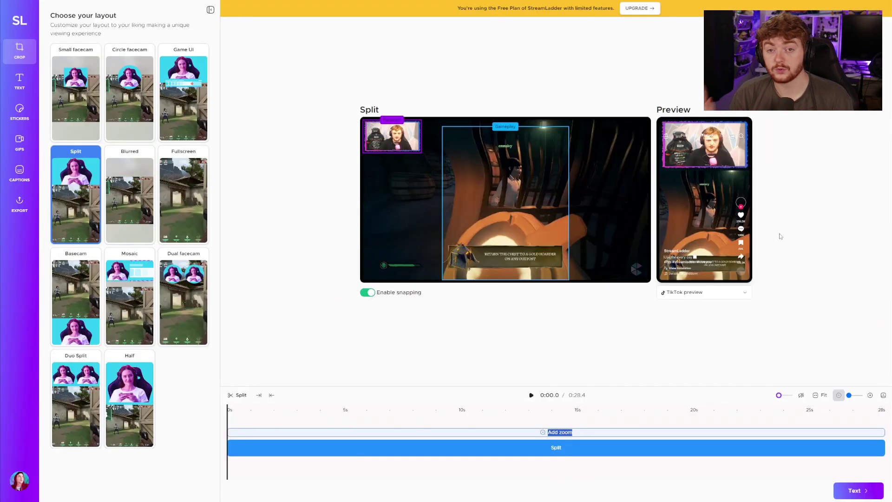
left_click_drag(391, 136, 399, 195)
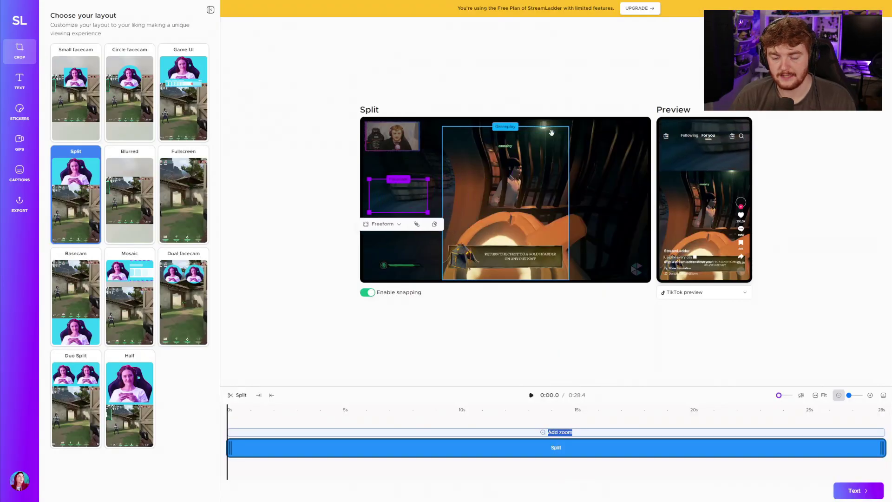
left_click_drag(408, 200, 402, 142)
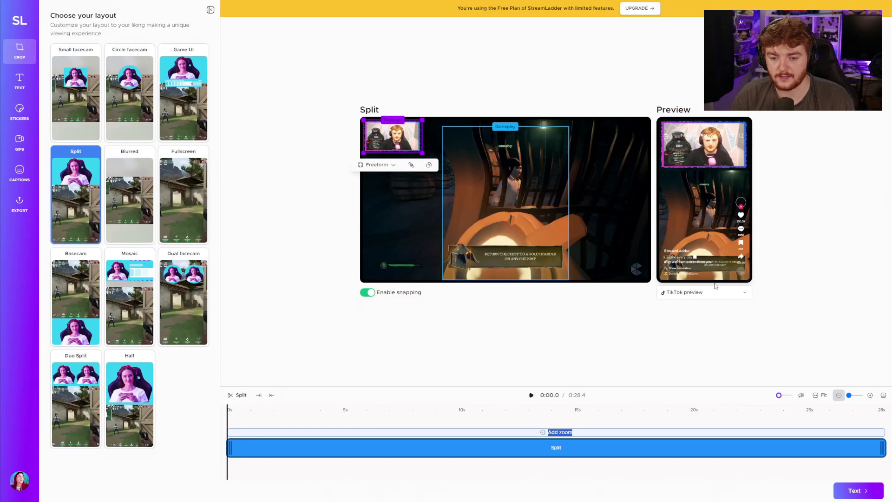
left_click(710, 298)
left_click(708, 318)
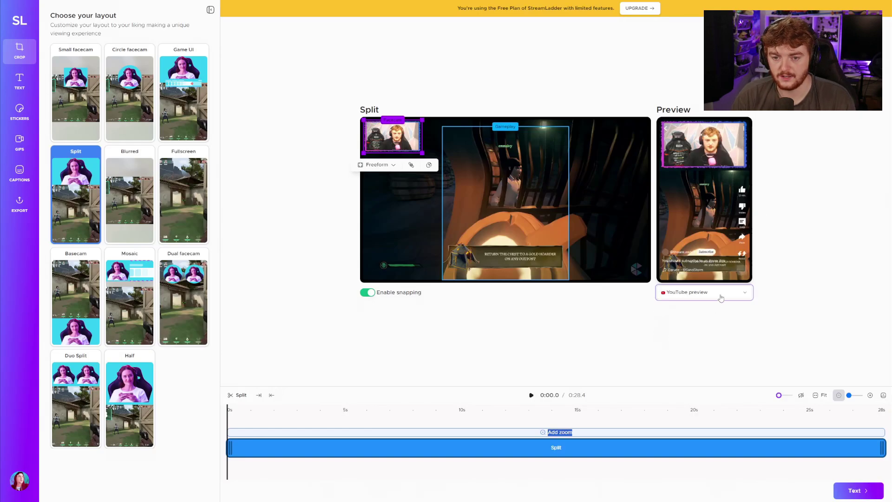
left_click(724, 294)
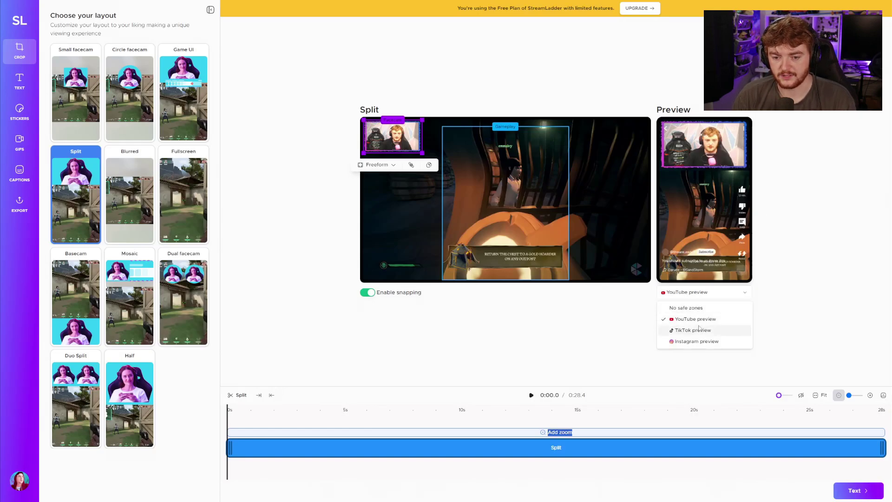
left_click(693, 330)
left_click(708, 293)
left_click(710, 342)
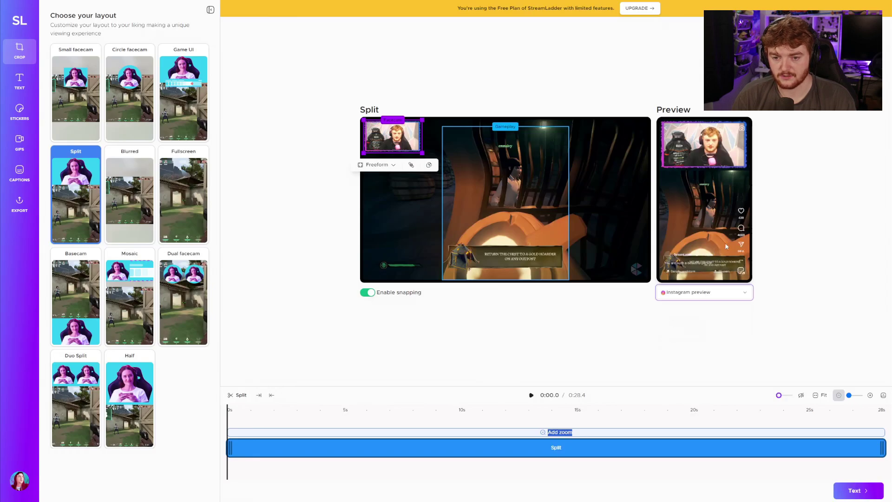
left_click(724, 296)
left_click(718, 319)
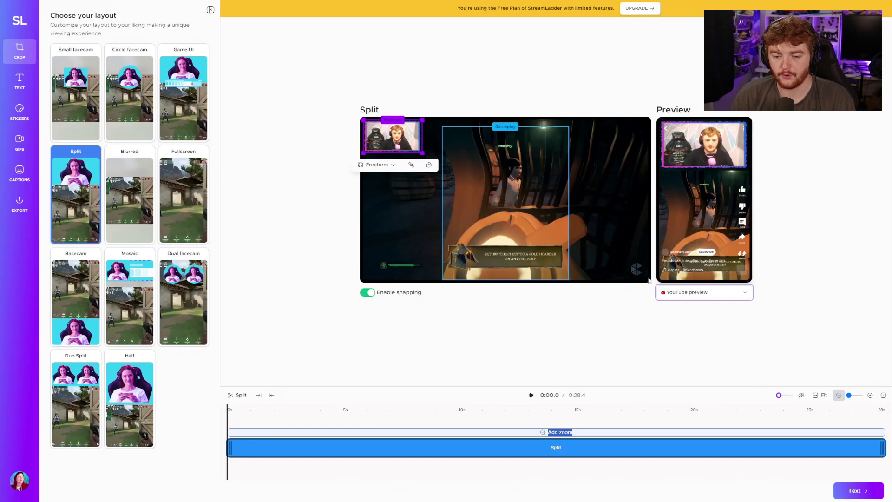
left_click(726, 292)
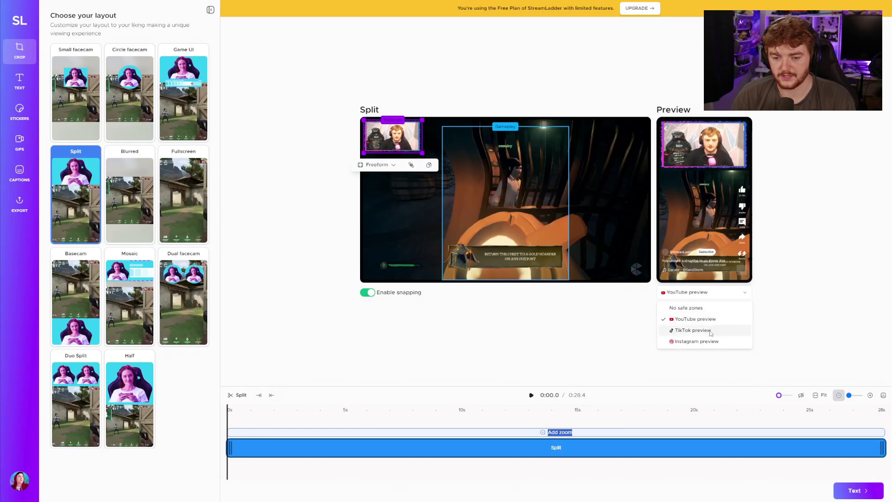
left_click(694, 330)
left_click(708, 294)
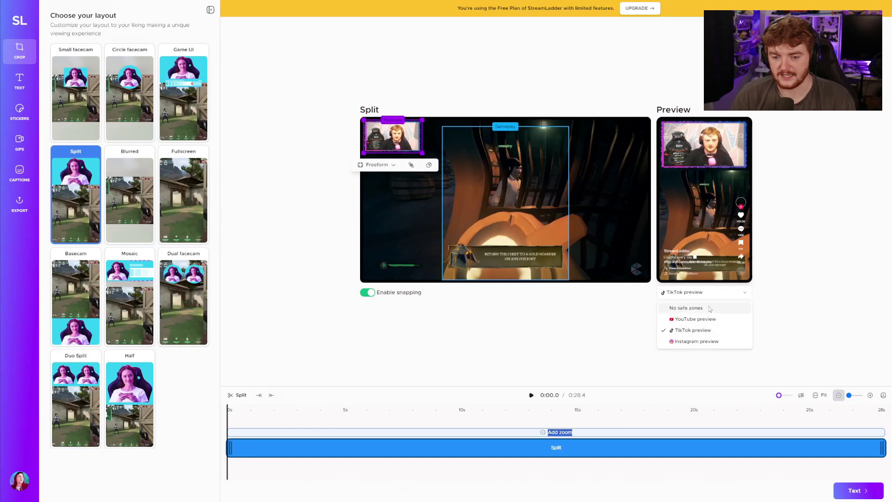
left_click(734, 295)
left_click(722, 329)
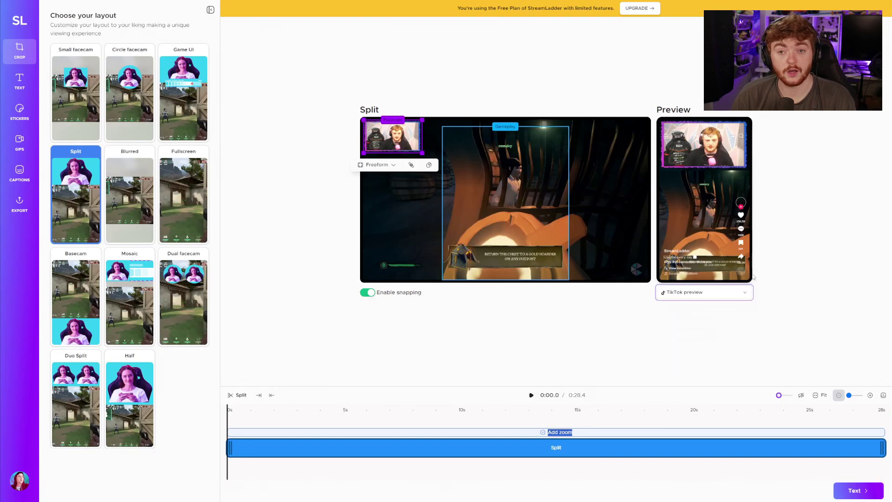
left_click(747, 292)
left_click(729, 330)
left_click(762, 309)
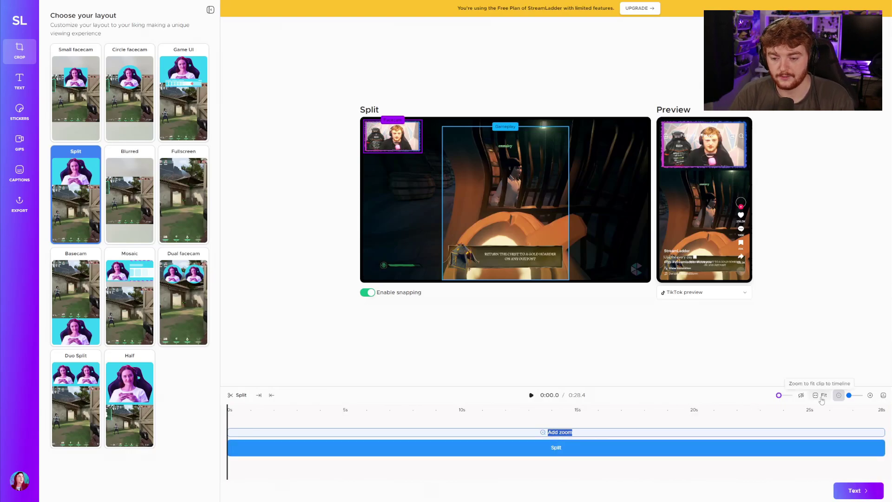
key("space")
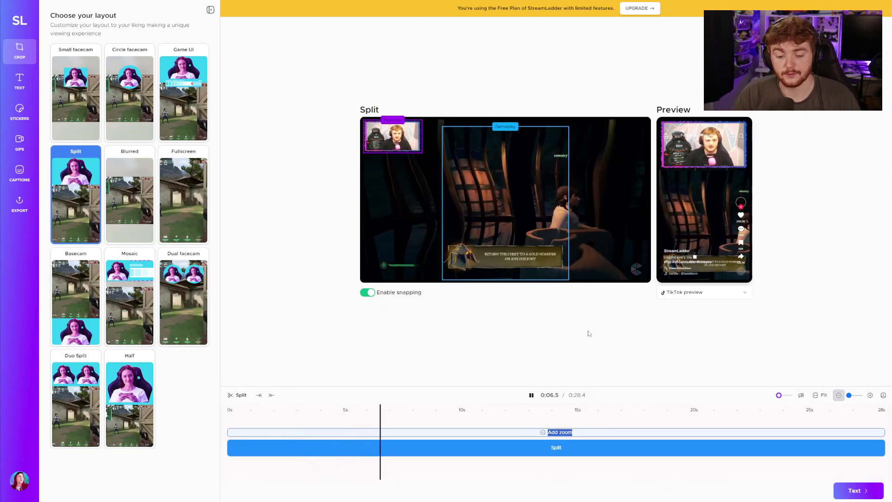
left_click(532, 395)
left_click_drag(396, 418, 209, 414)
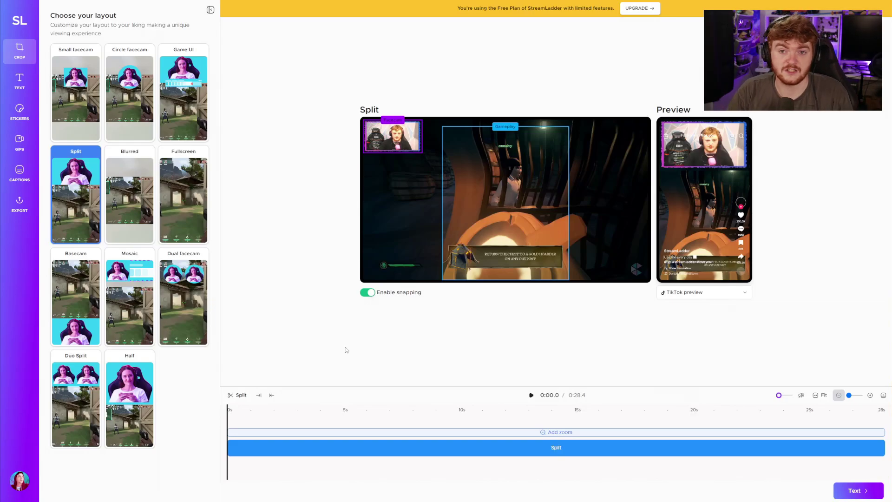
Try the Small facecam and Circle facecam layouts, raising and enlarging the facecam.
left_click(75, 98)
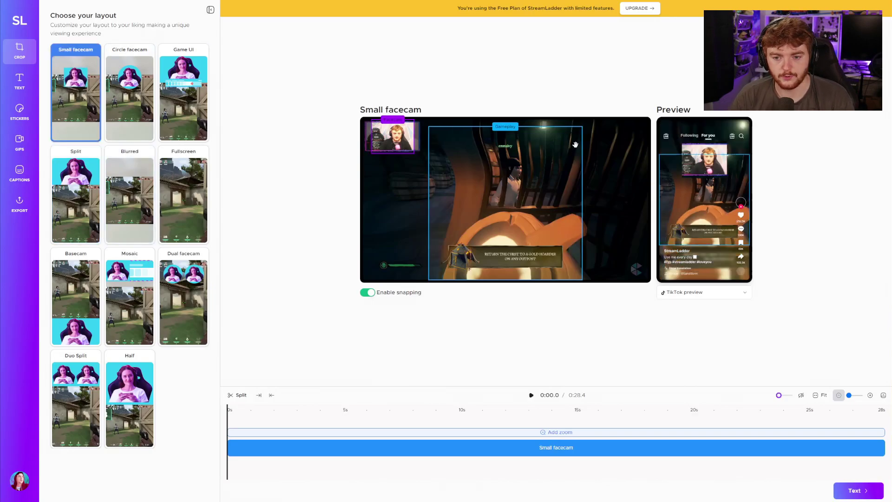
left_click(701, 154)
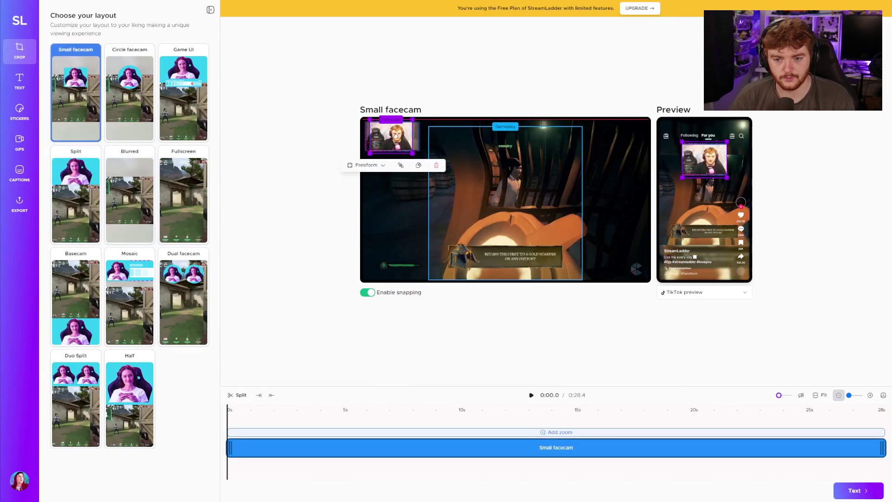
left_click_drag(703, 150, 707, 146)
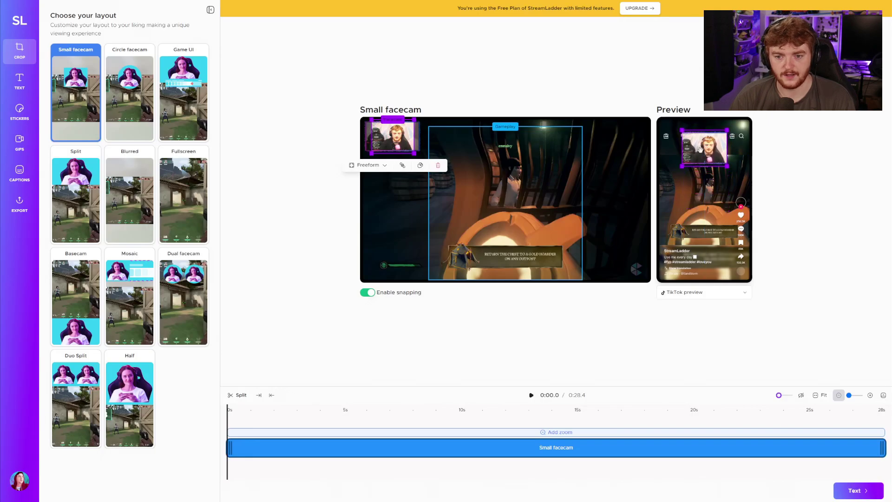
left_click(130, 91)
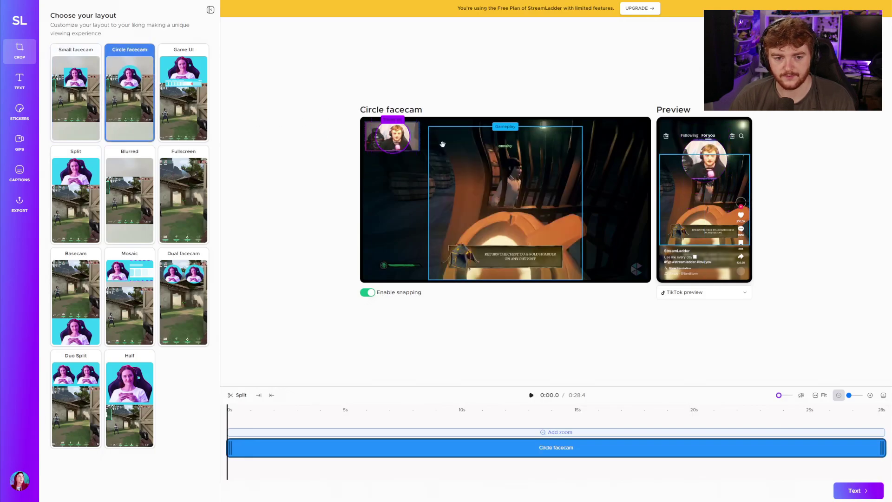
left_click(398, 139)
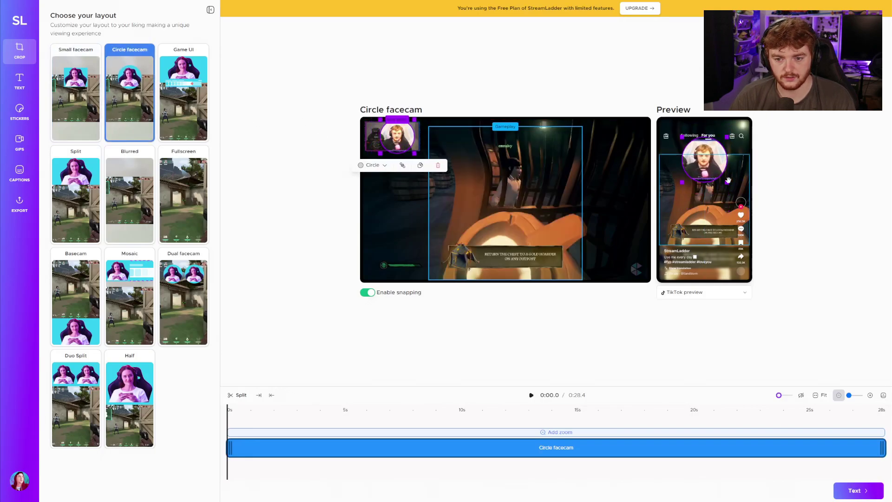
left_click_drag(726, 183, 719, 171)
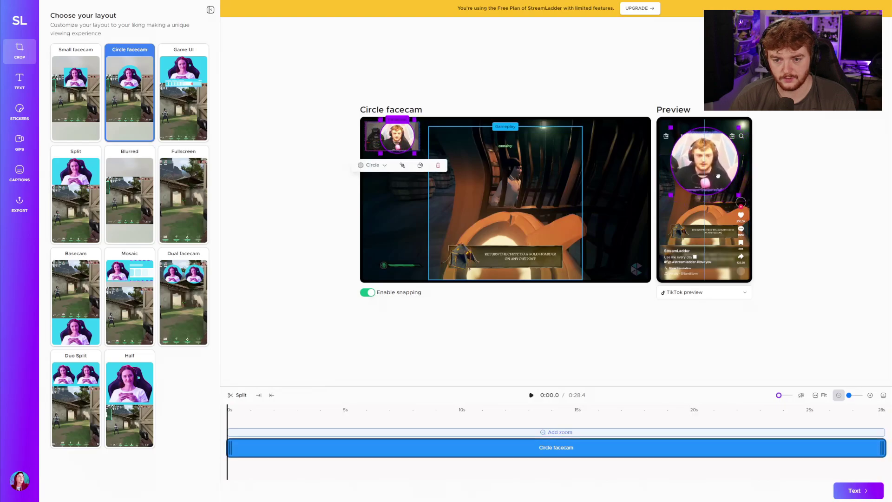
left_click(834, 182)
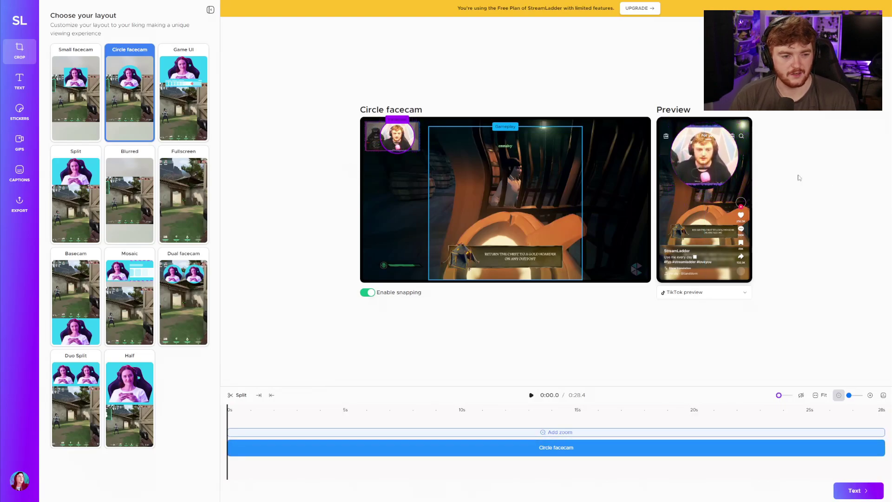
Compare the Blurred, Fullscreen and Split layouts, then settle on Half.
left_click(129, 199)
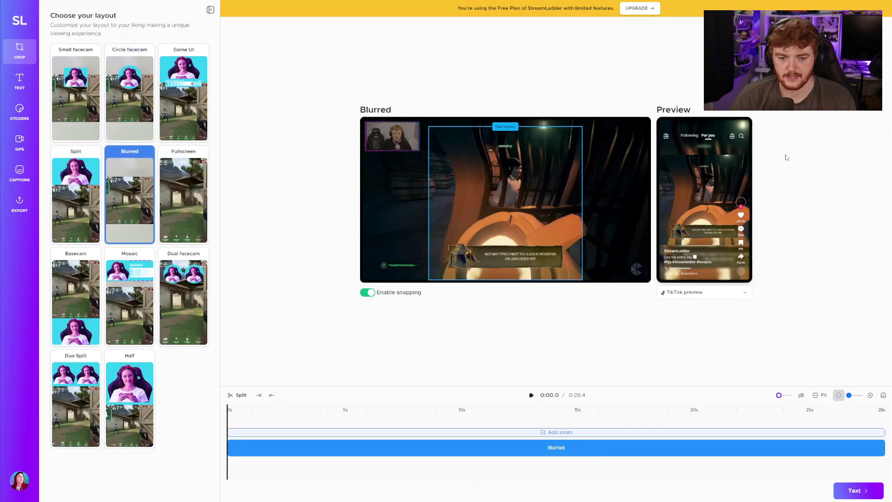
left_click(183, 204)
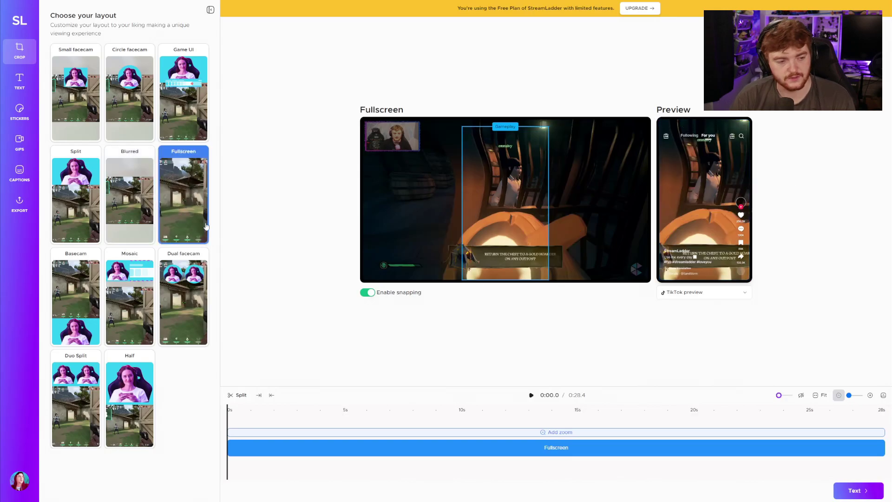
left_click(96, 225)
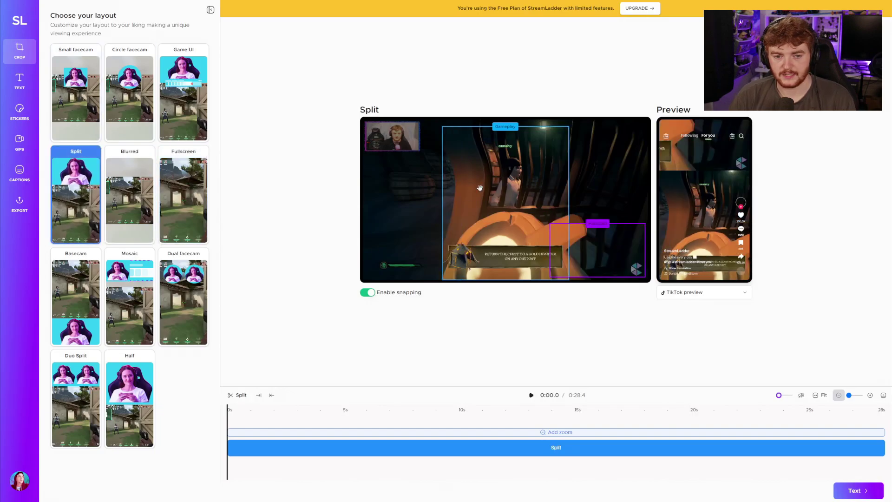
left_click(130, 401)
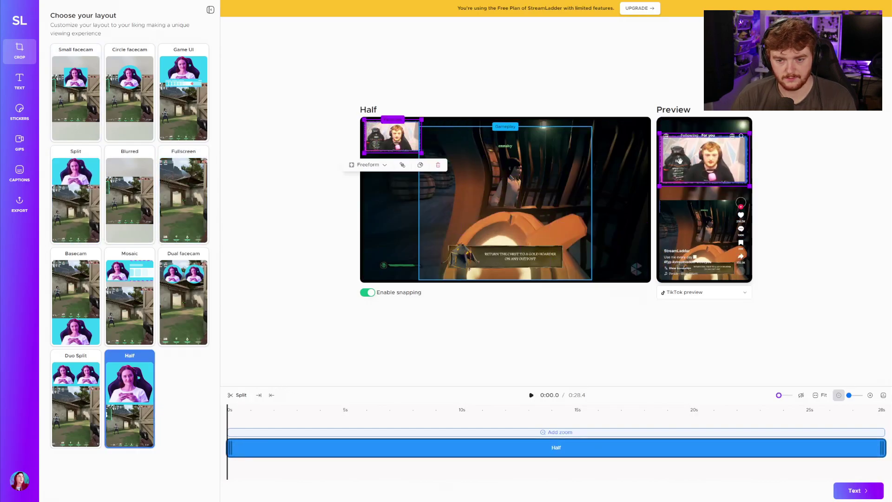
left_click(691, 199)
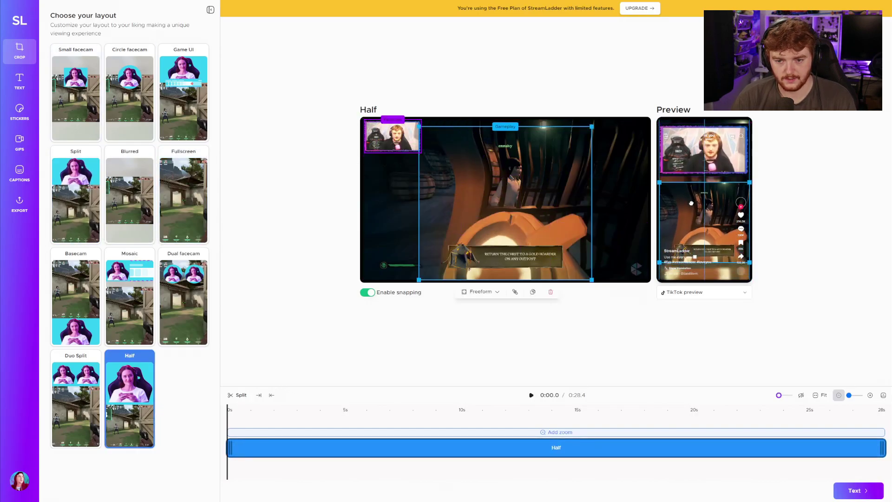
left_click(694, 157)
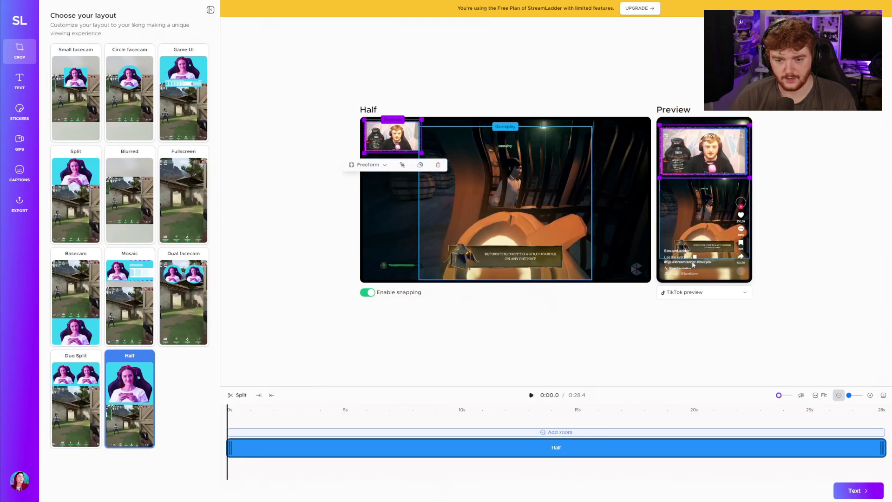
Preview the Half-layout clip with the YouTube overlay.
left_click(690, 299)
left_click(687, 318)
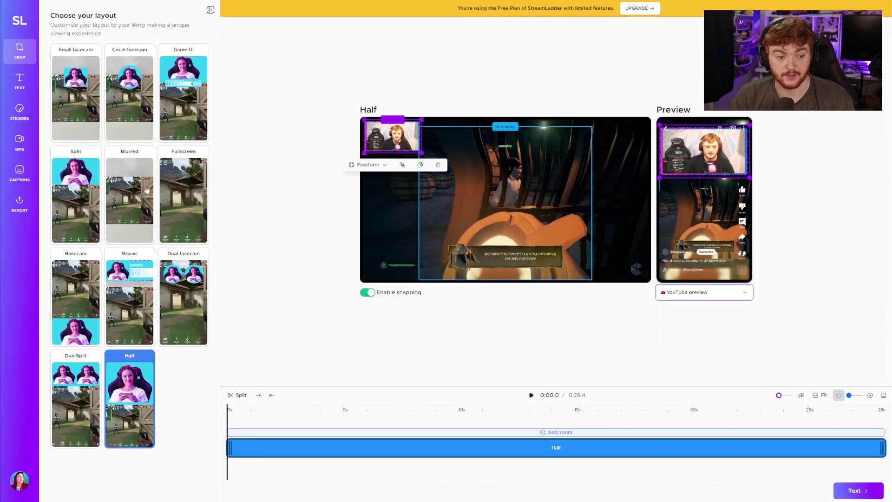
left_click(831, 247)
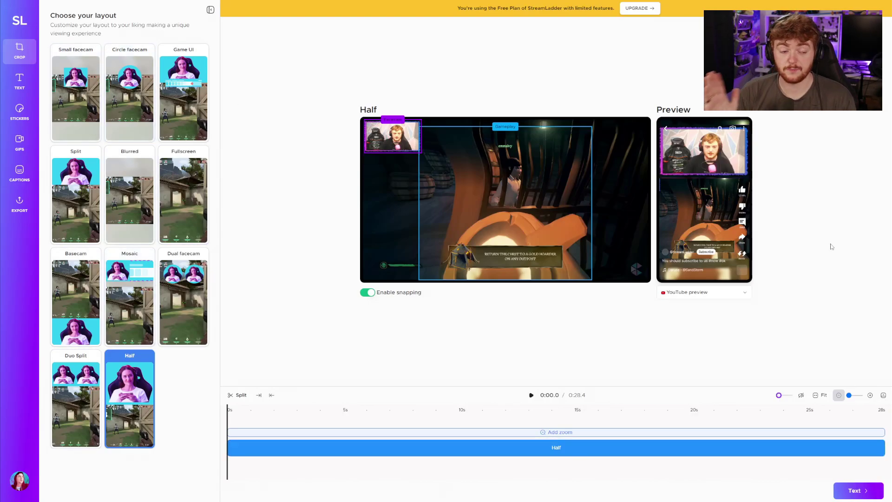
left_click(20, 204)
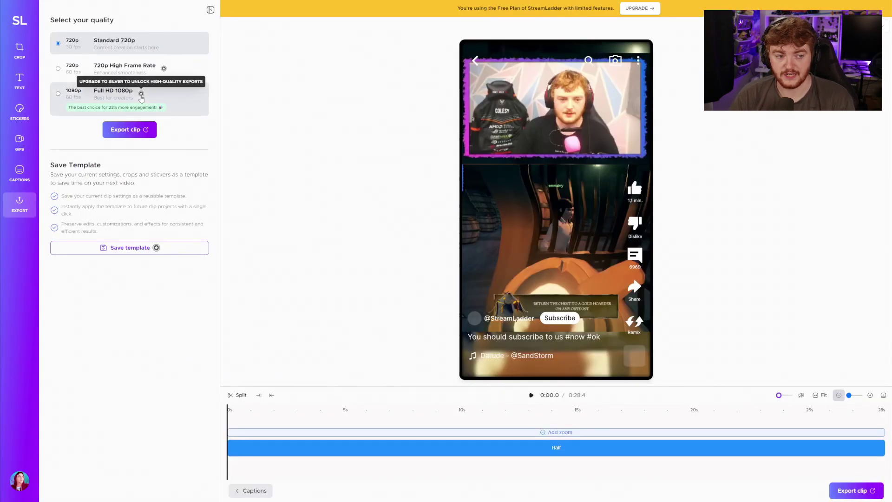
left_click(20, 50)
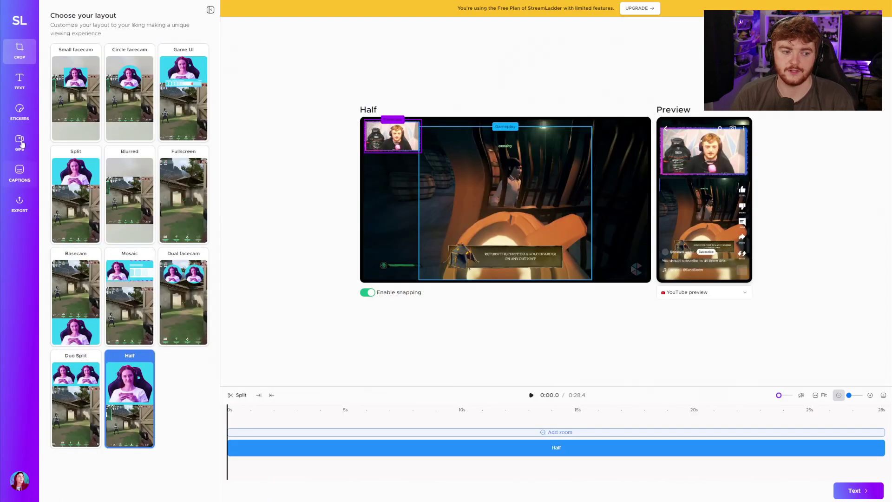
Add 'Look what happened' text and a widened 'This will change your perspective' intro title at 10.5s.
left_click(19, 83)
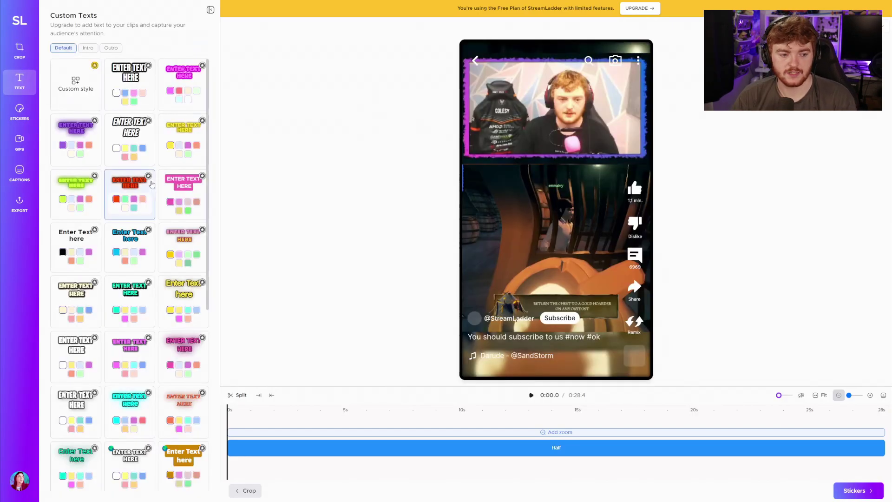
left_click(76, 352)
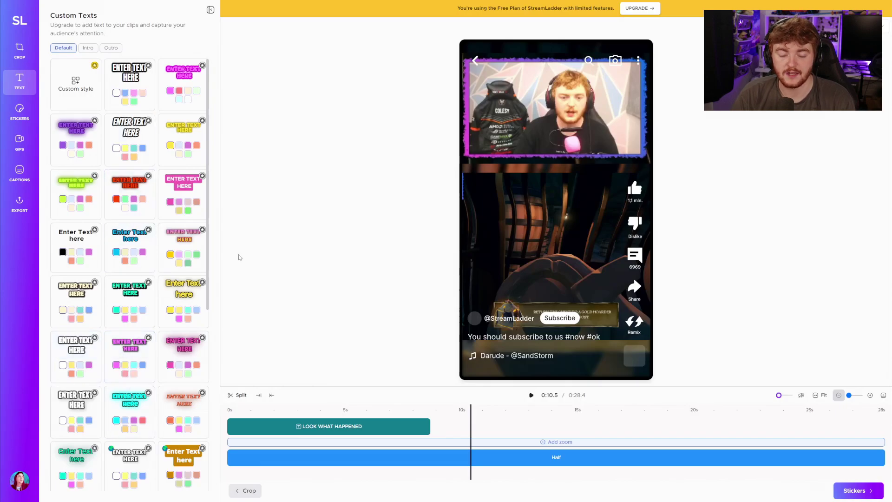
left_click(88, 47)
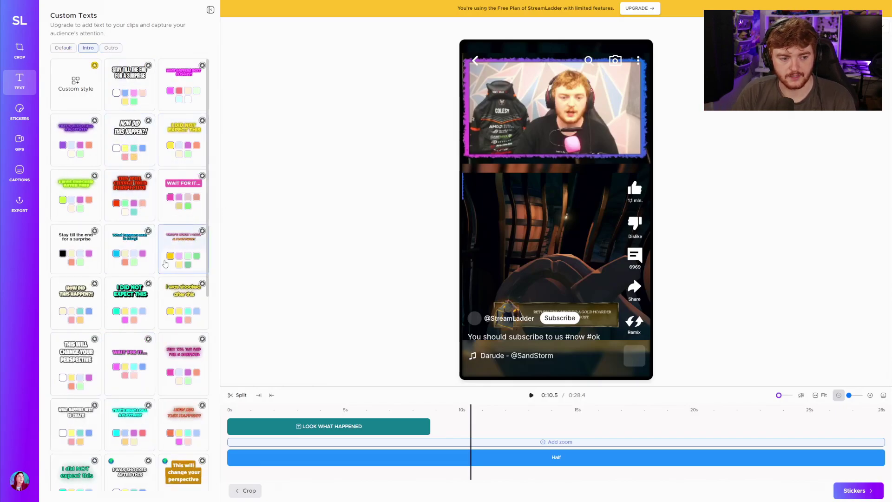
left_click(130, 188)
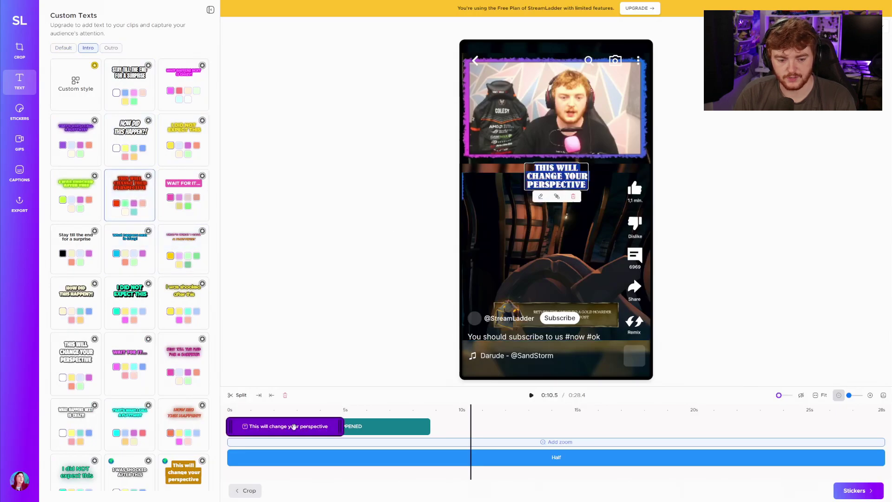
left_click_drag(294, 427, 541, 427)
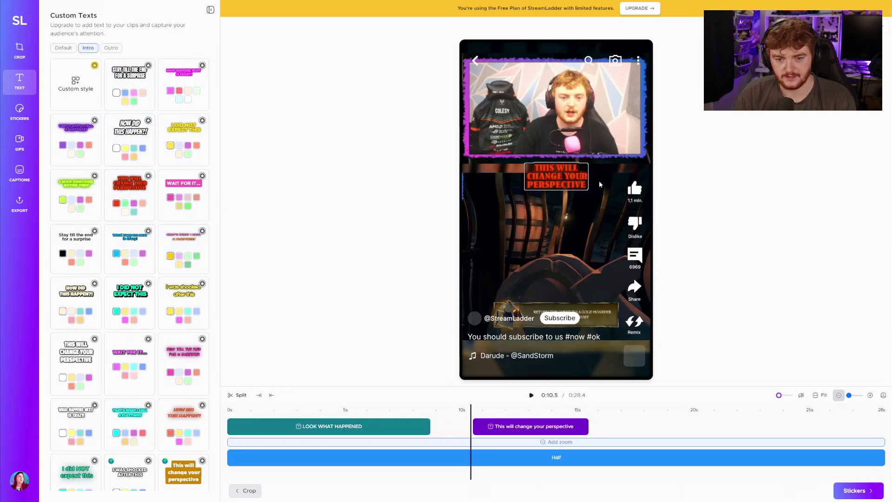
left_click(558, 177)
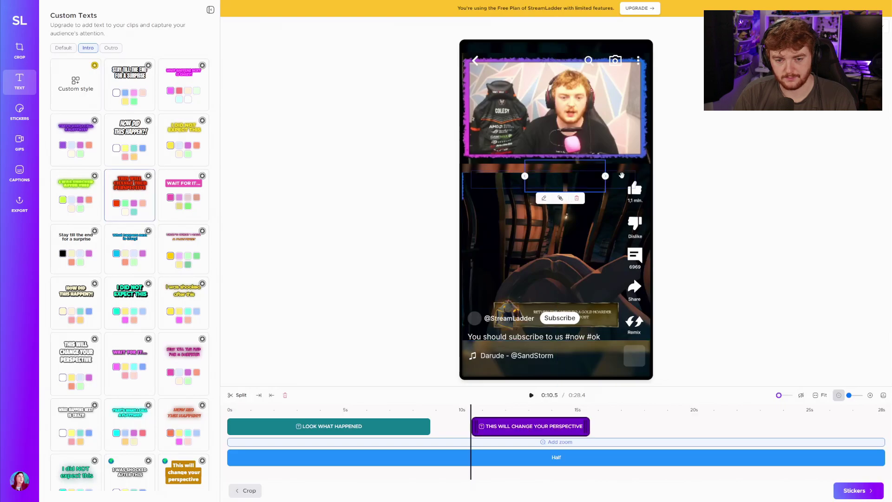
mouse_move(623, 176)
left_mouse_down()
mouse_move(631, 177)
mouse_move(567, 211)
left_mouse_up()
left_click(111, 47)
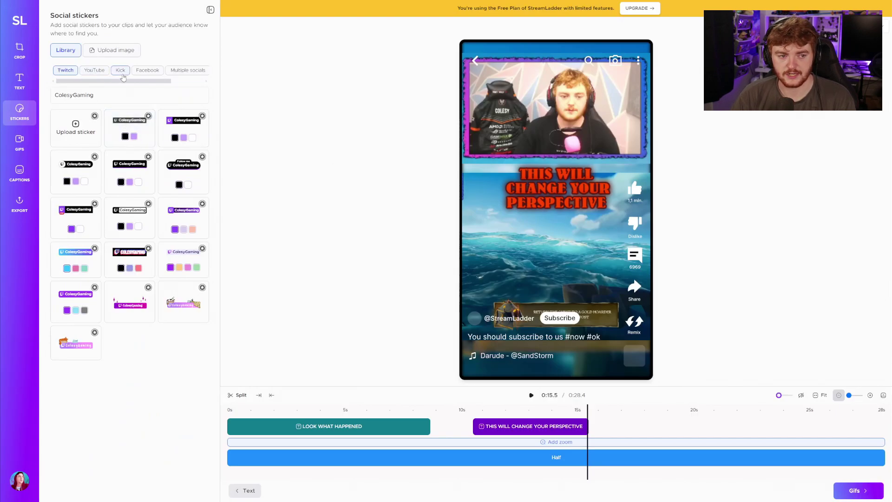
Add the red ColesyGaming YouTube sticker, enlarged and centred above the intro title.
left_click(160, 70)
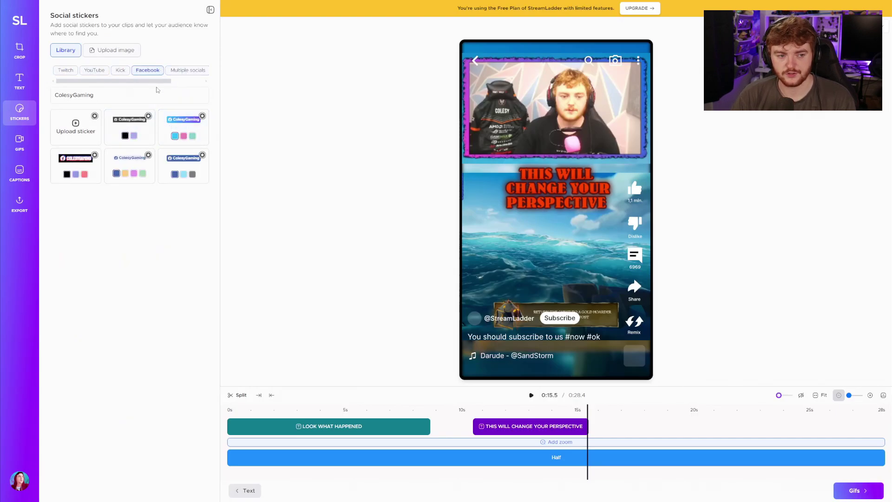
left_click_drag(166, 84, 202, 83)
left_click(190, 70)
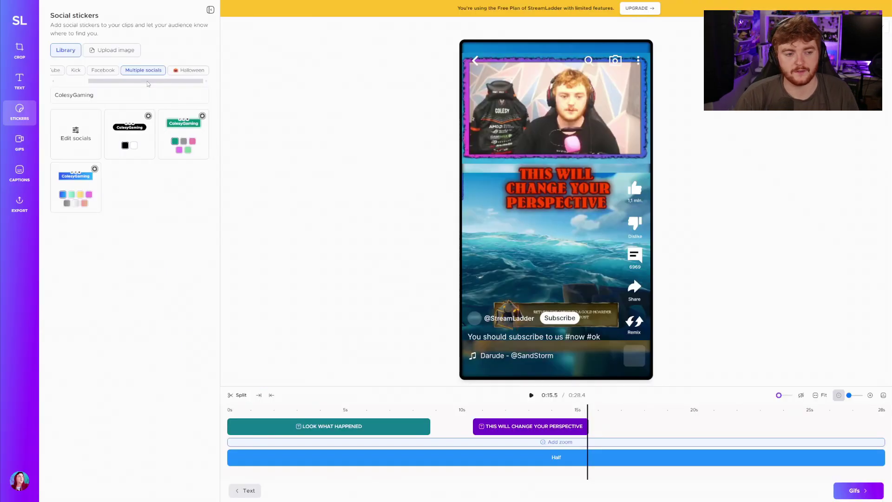
left_click_drag(148, 83, 64, 73)
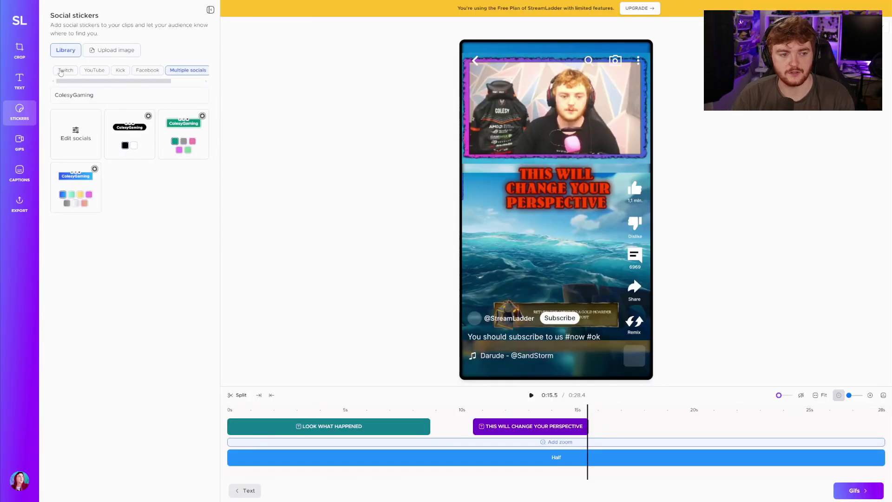
left_click(93, 70)
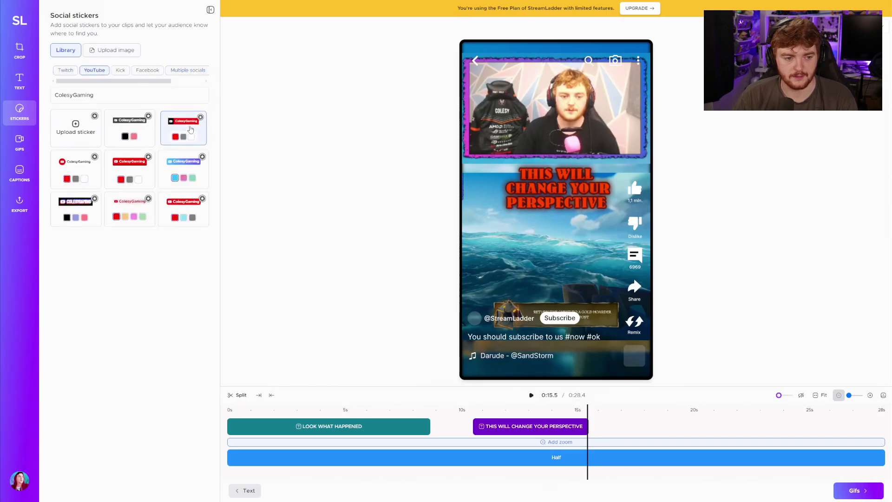
left_click(180, 138)
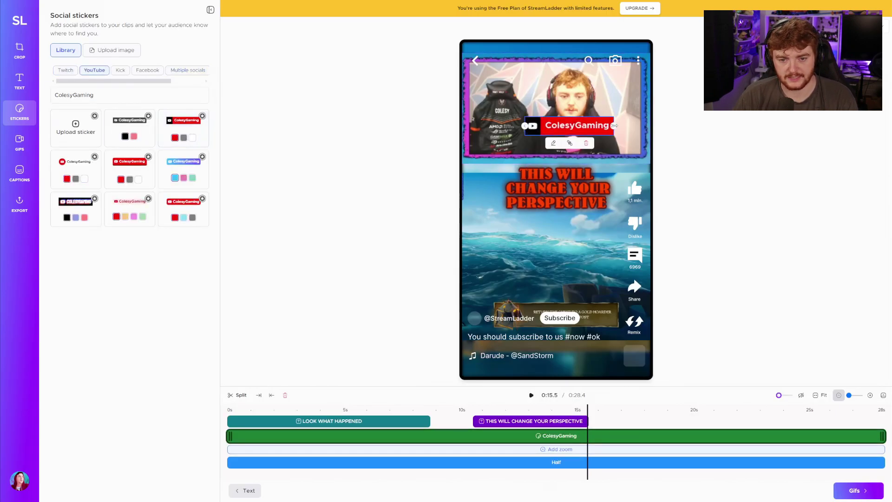
mouse_move(588, 126)
left_mouse_down()
mouse_move(623, 117)
mouse_move(575, 160)
left_mouse_up()
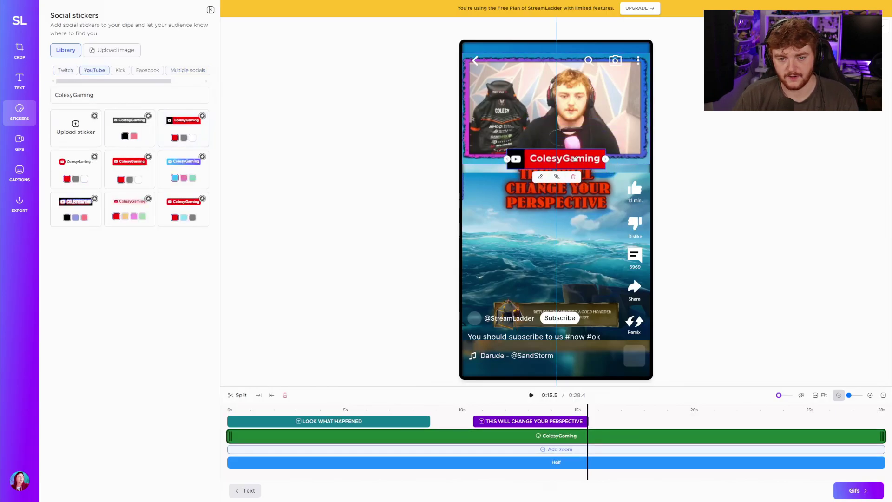
left_click(722, 174)
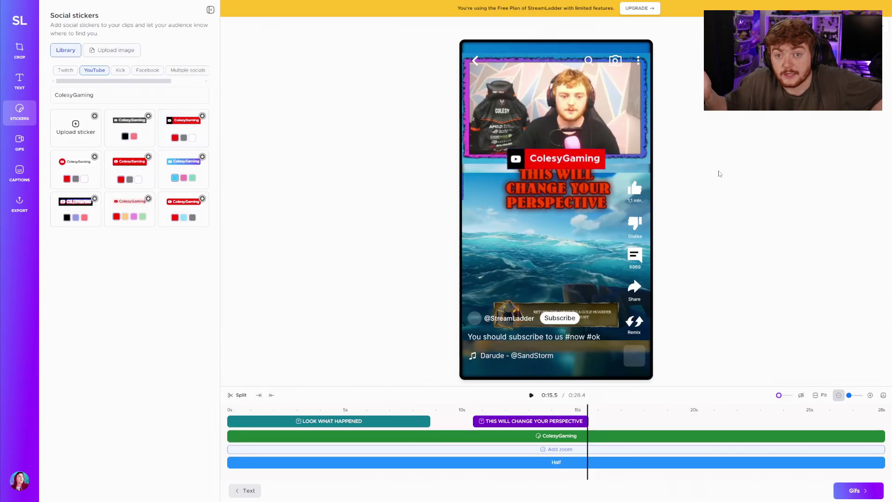
Add an illustrated Twitch ColesyGaming sticker lower on the clip.
left_click(147, 70)
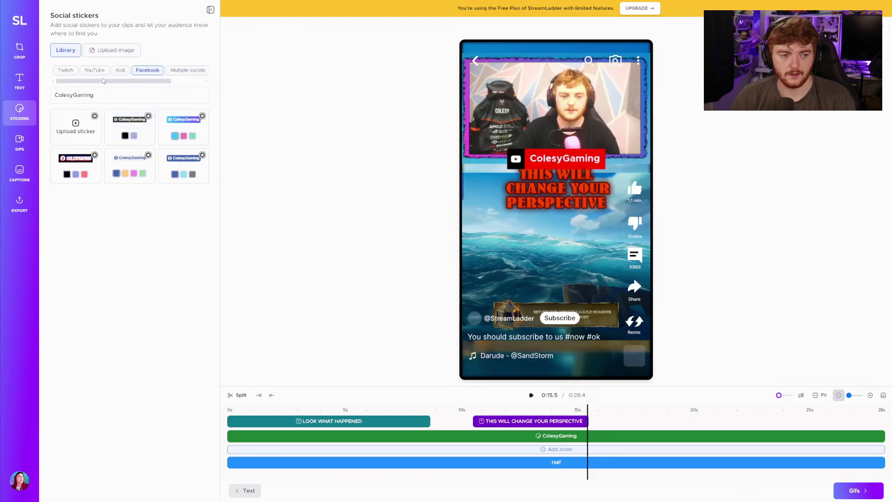
left_click(65, 70)
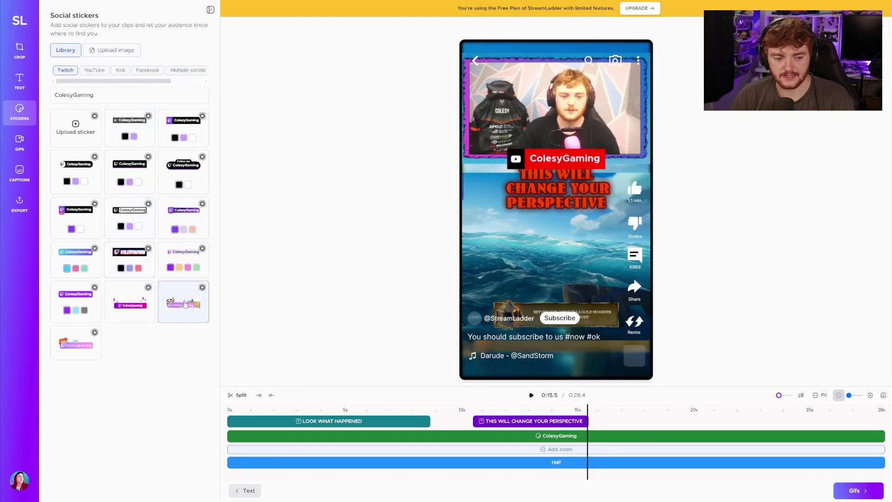
left_click(184, 304)
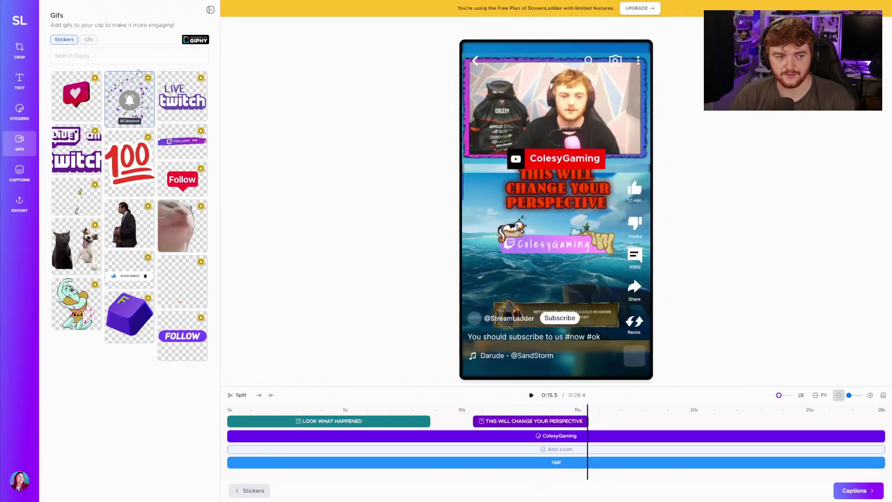
Open the animated GIF sticker library.
left_click(88, 39)
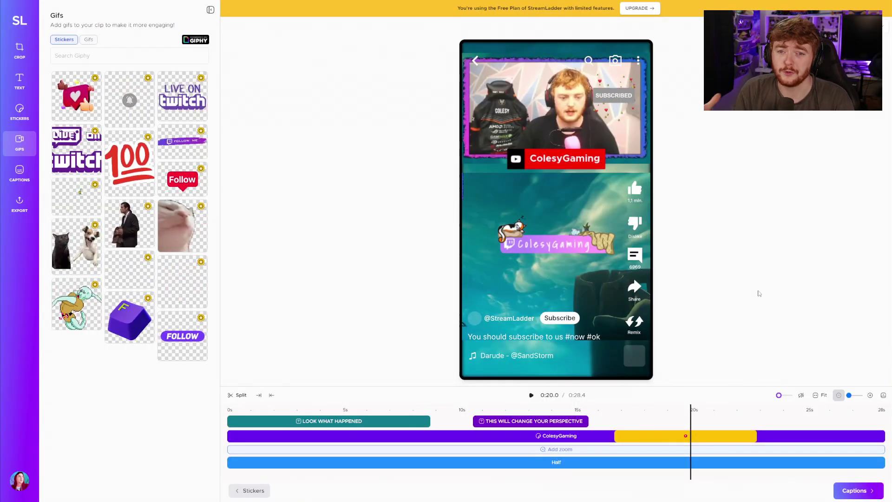
Open the Captions panel to choose a caption style.
left_click(20, 174)
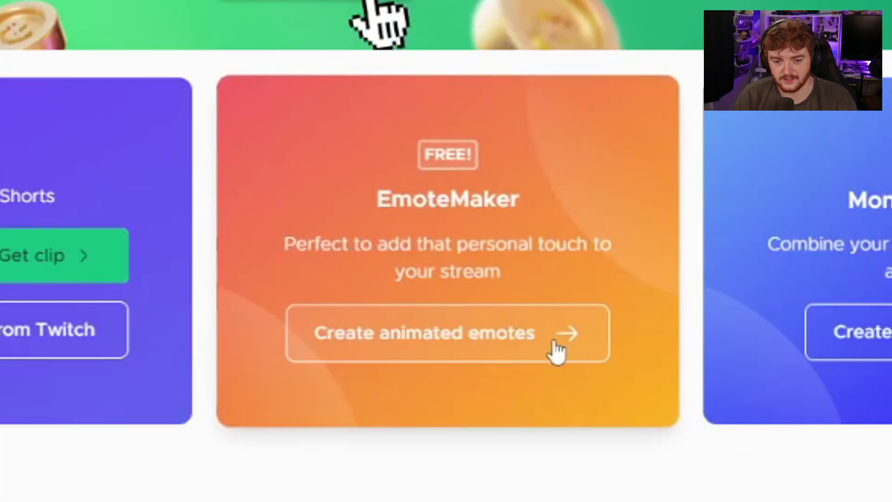
Open EmoteMaker and load the Chainsaw man JUMPSCARE [RE4] Twitch clip from its link.
left_click(556, 343)
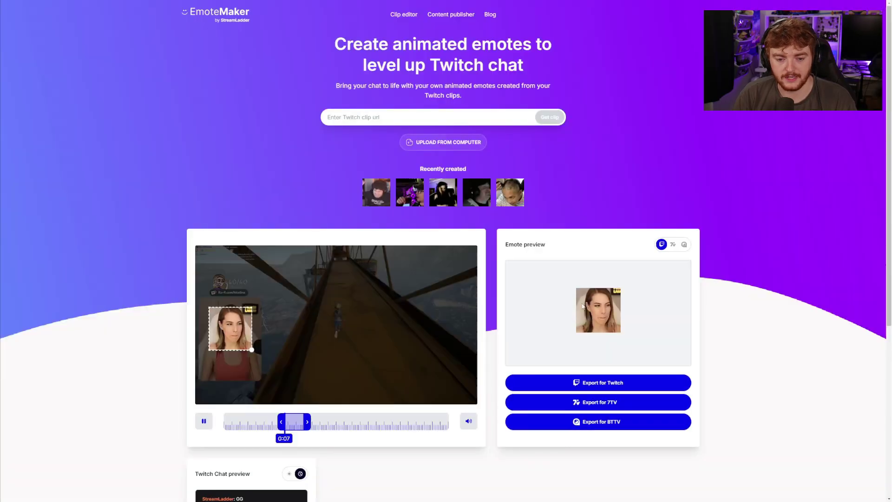
scroll(578, 193, "down", 2)
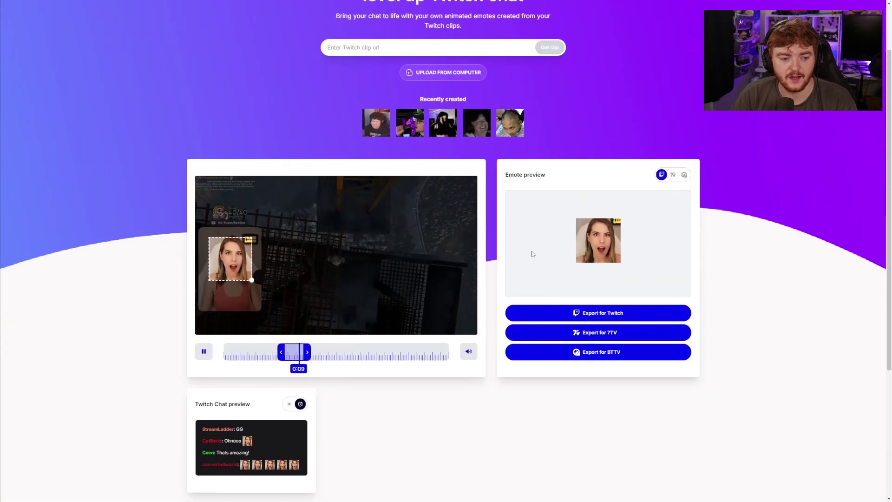
scroll(510, 287, "up", 2)
scroll(510, 286, "down", 1)
scroll(511, 286, "down", 1)
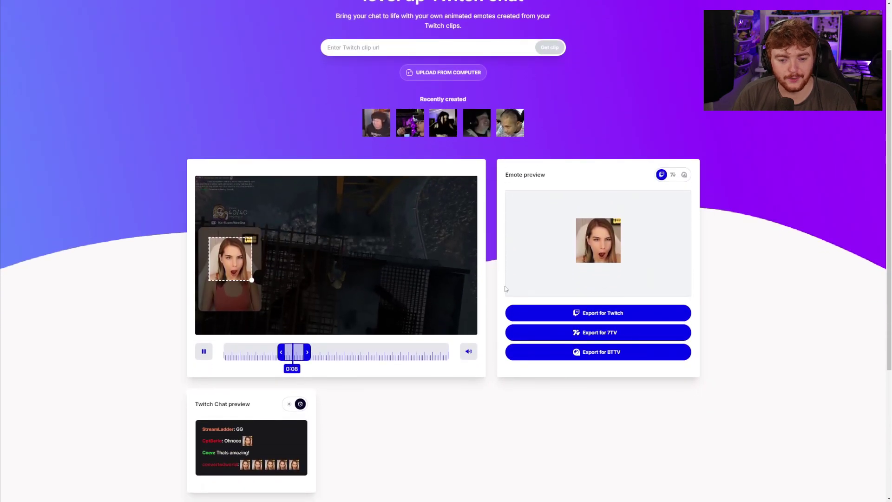
scroll(509, 279, "up", 2)
left_click(418, 118)
key("ctrl+v")
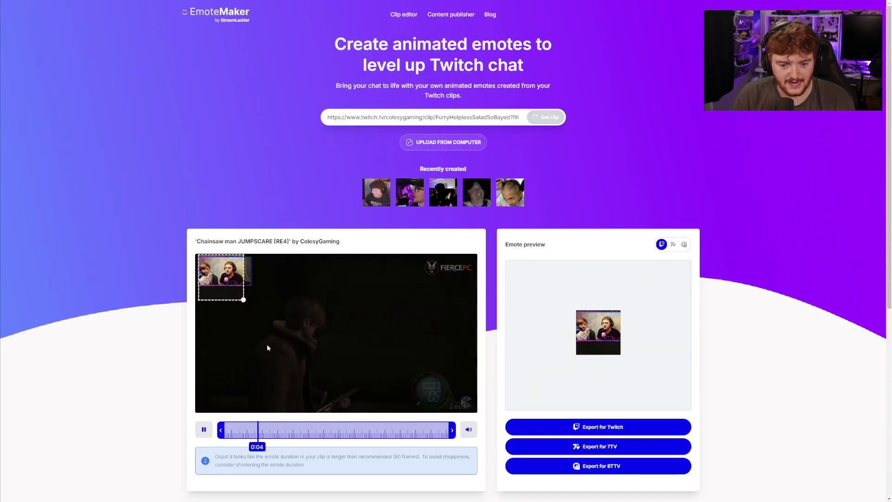
Enlarge the crop to a big square, trim to the moment near 0:12, and preview on 7TV.
left_click_drag(243, 300, 340, 377)
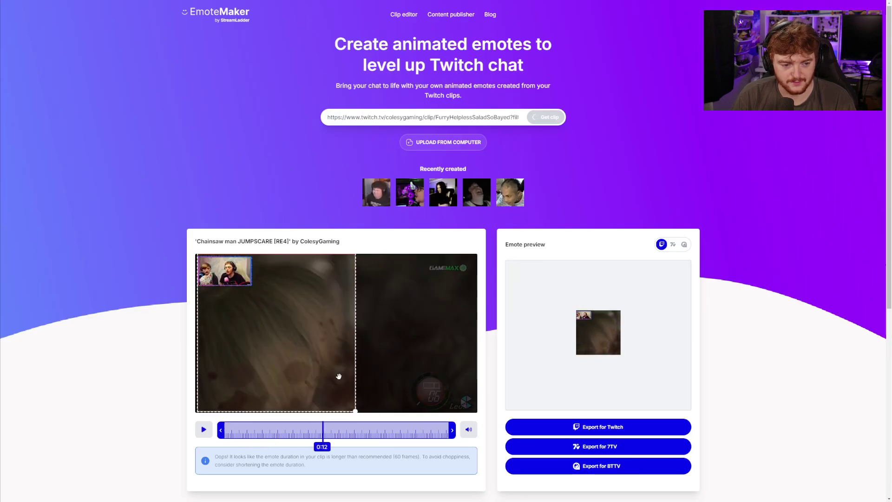
left_click(323, 430)
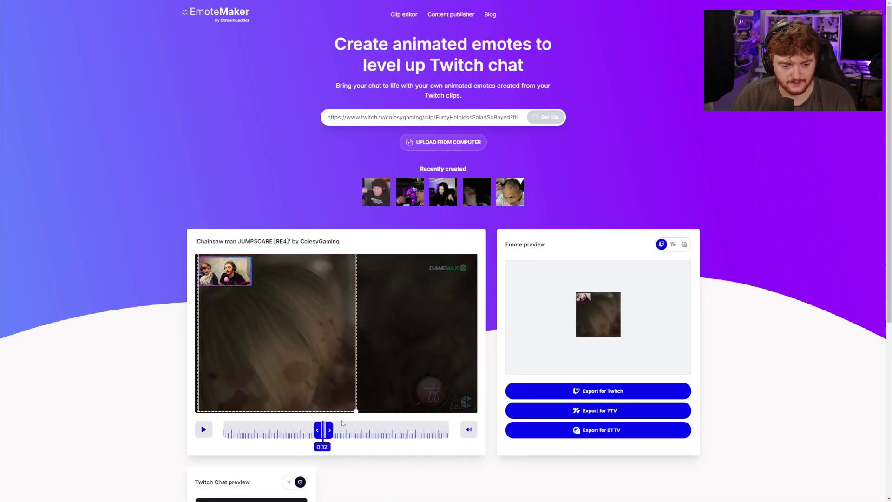
left_click_drag(345, 421, 241, 279)
scroll(730, 279, "down", 1)
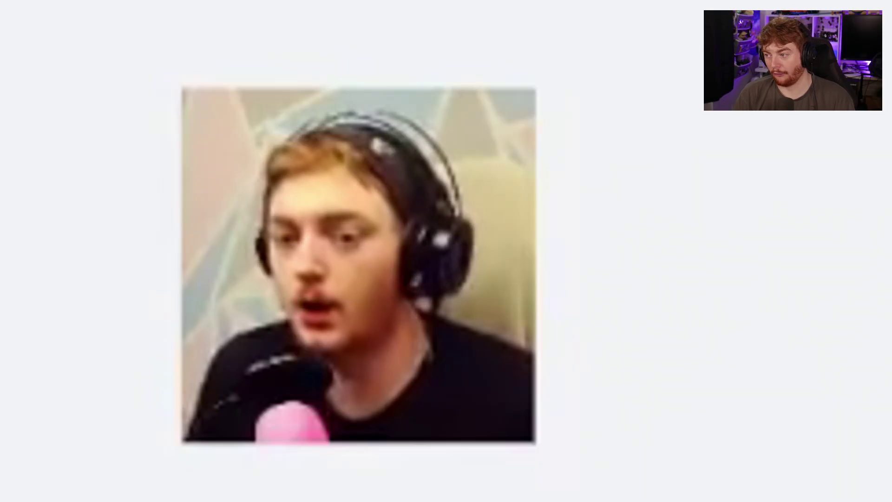
left_click(672, 210)
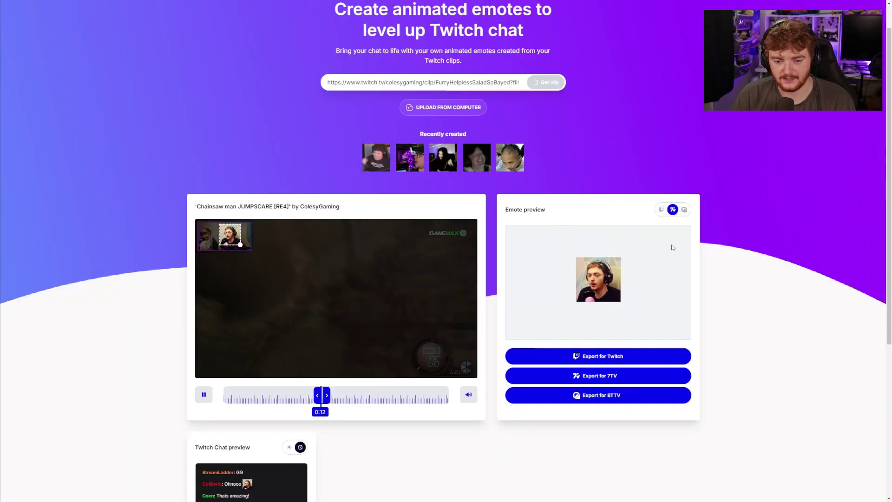
scroll(586, 369, "down", 3)
scroll(587, 370, "down", 2)
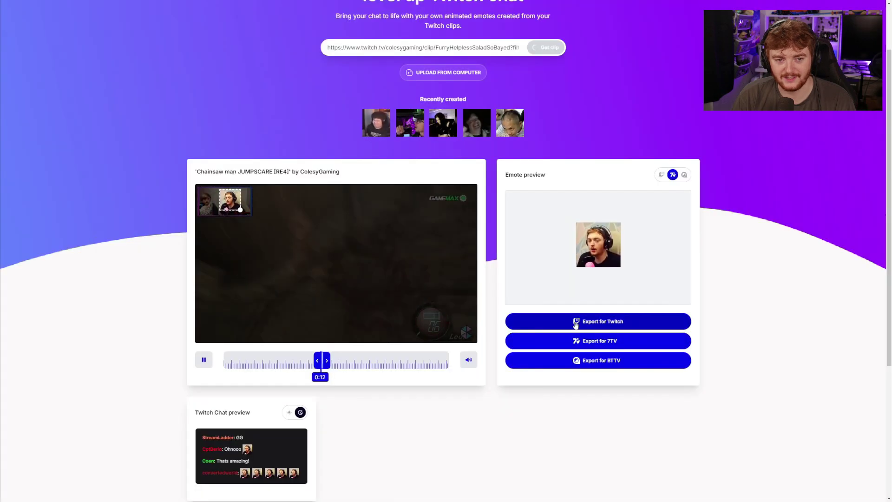
scroll(574, 324, "up", 1)
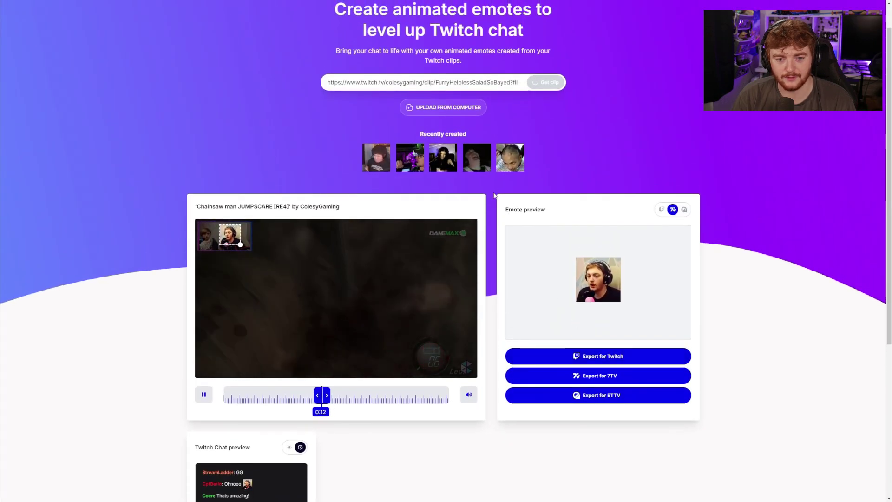